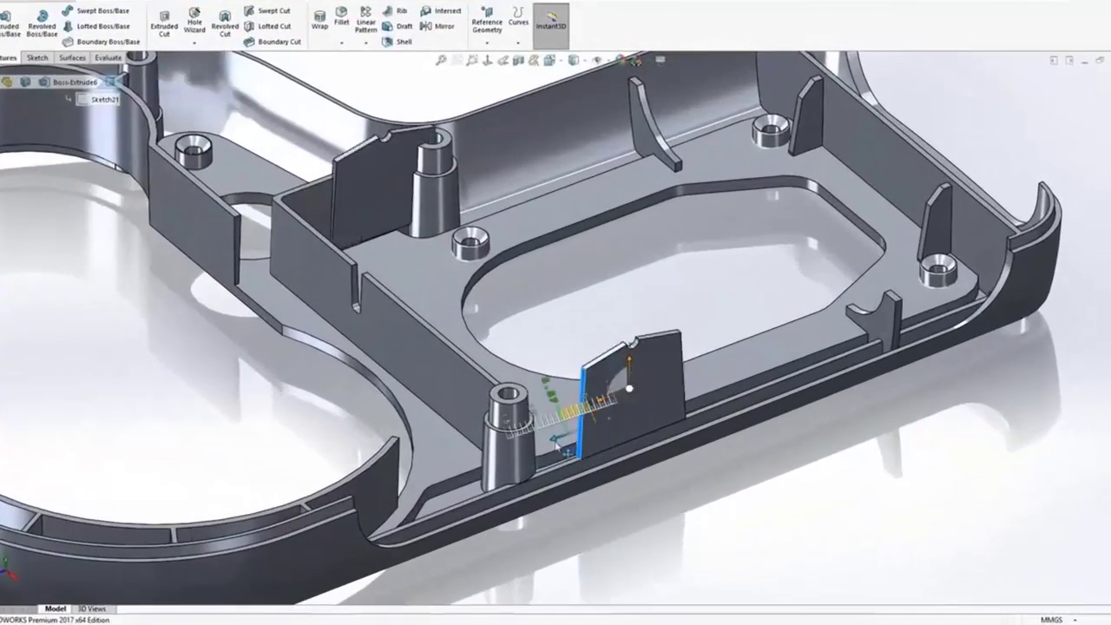
Resize the notched support wall beside the screw boss by pulling its side face with Instant3D.
{"action": "left_click_drag", "start_coordinate": [557, 443], "coordinate": [575, 421]}
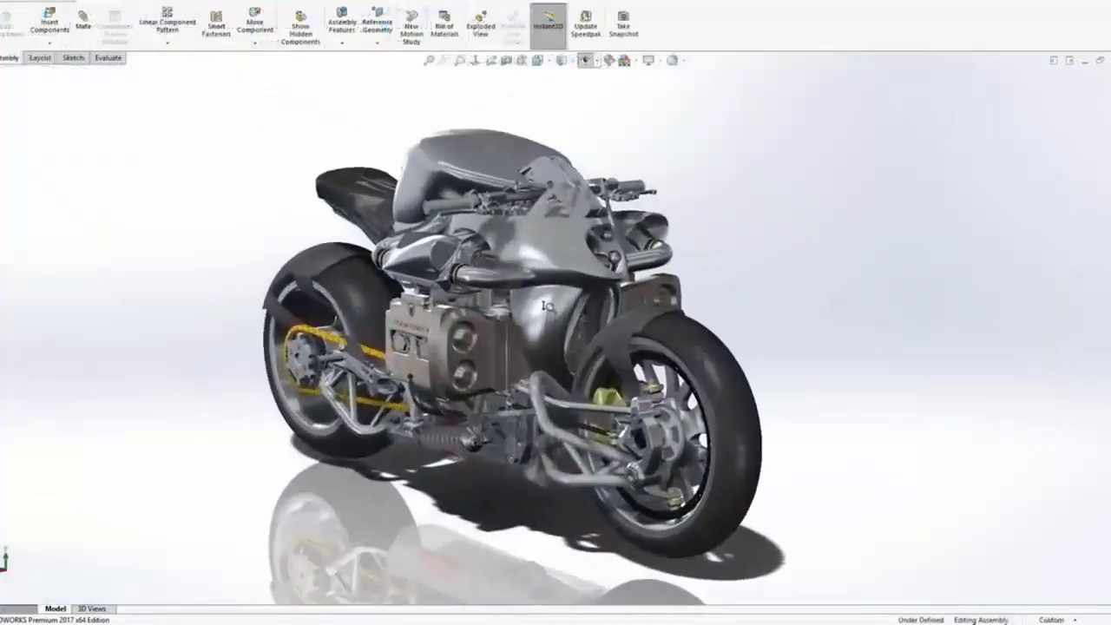
{"action": "scroll", "coordinate": [546, 271], "scroll_direction": "down", "scroll_amount": 5}
{"action": "middle_click_drag", "start_coordinate": [546, 271], "coordinate": [546, 234], "text": "shift"}
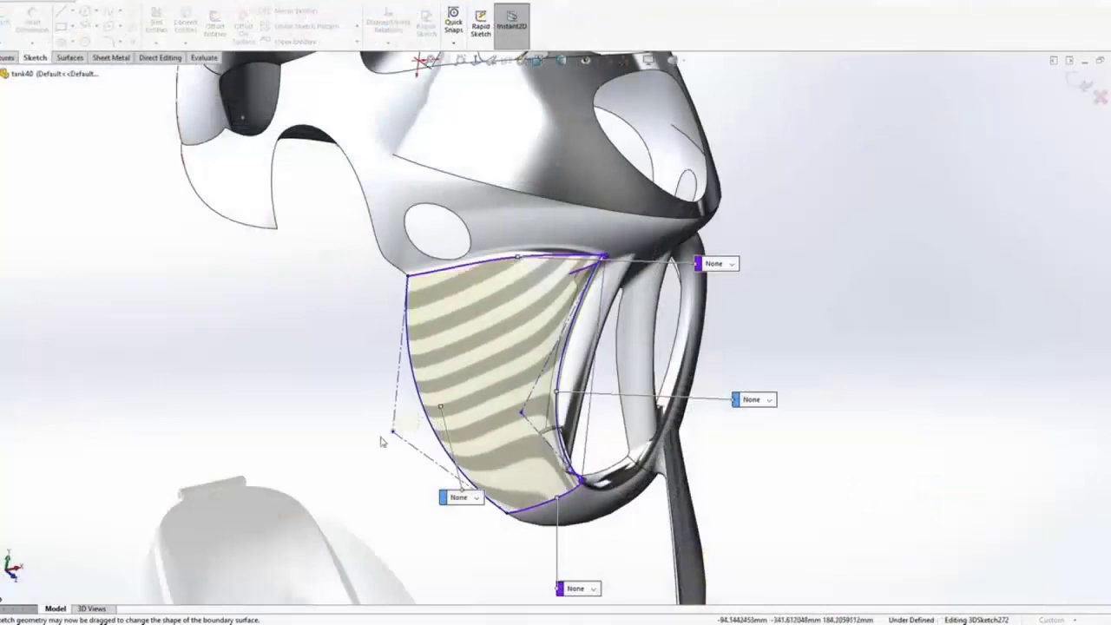
Reshape the boundary surface on the fairing by moving the control polygon point of its outer edge curve outward.
{"action": "left_click_drag", "start_coordinate": [390, 432], "coordinate": [350, 447]}
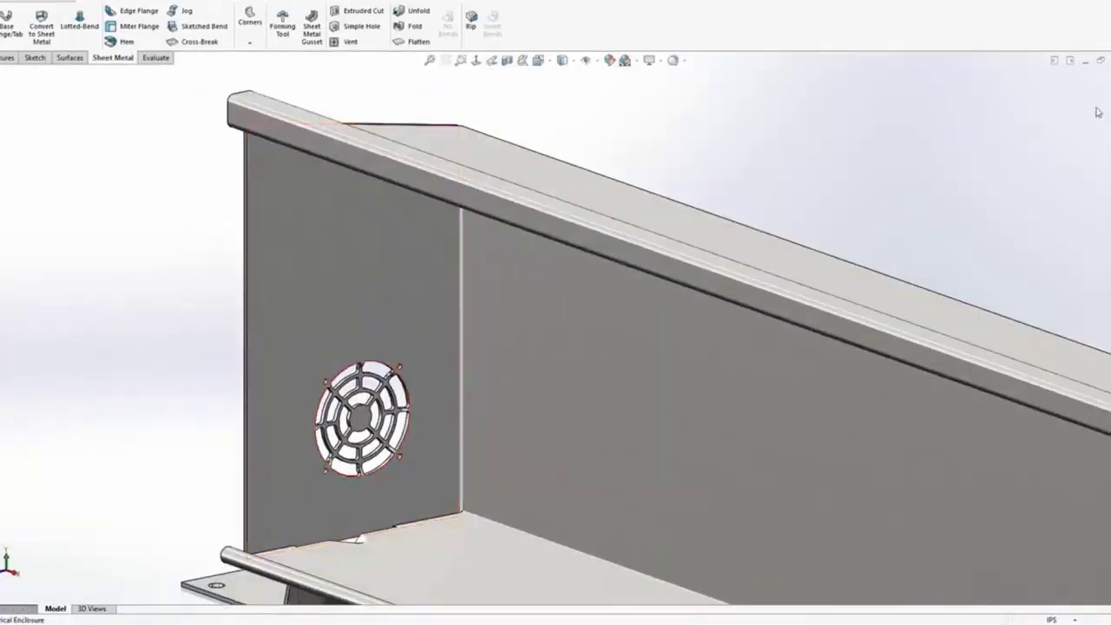
Finish the fan vent on the enclosure's end wall and flatten the sheet metal part.
{"action": "left_click", "coordinate": [1106, 104]}
{"action": "left_click_drag", "start_coordinate": [795, 252], "coordinate": [363, 252]}
{"action": "left_click", "coordinate": [369, 256]}
{"action": "key", "text": "f"}
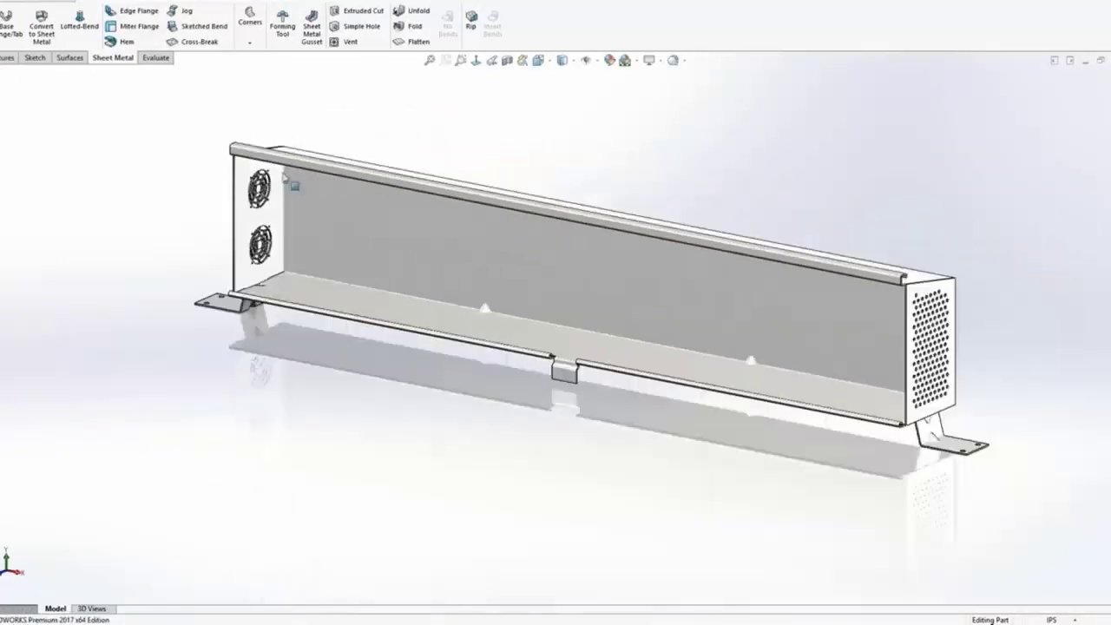
{"action": "left_click", "coordinate": [408, 42]}
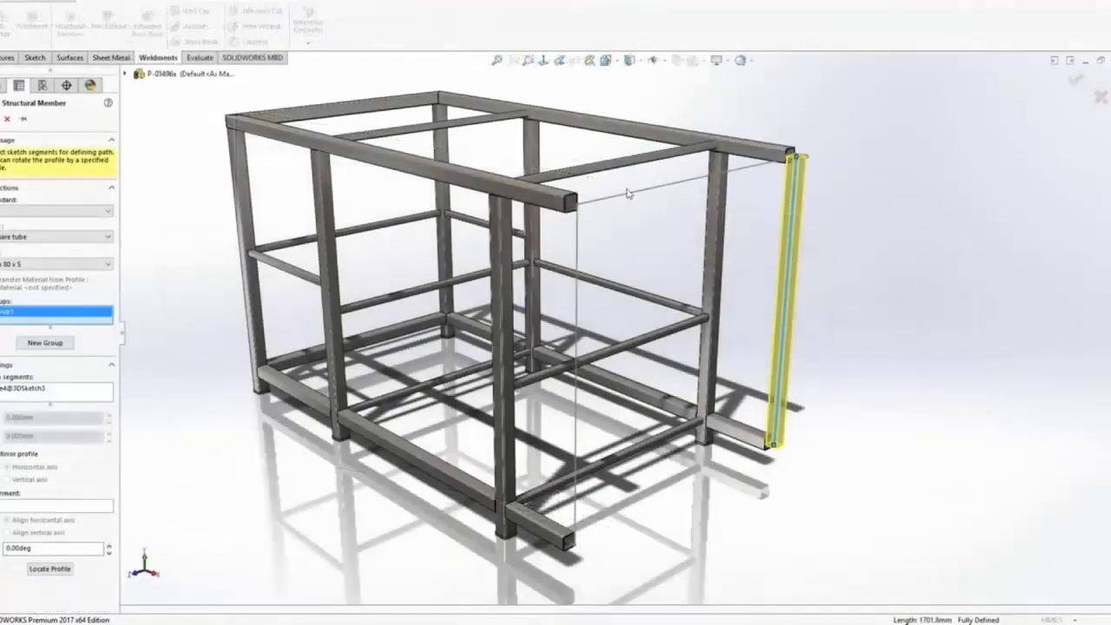
Add the open end's upper and near vertical segments to the square tube group and apply the second end-butt treatment at their corner.
{"action": "left_click", "coordinate": [630, 193]}
{"action": "left_click", "coordinate": [580, 226]}
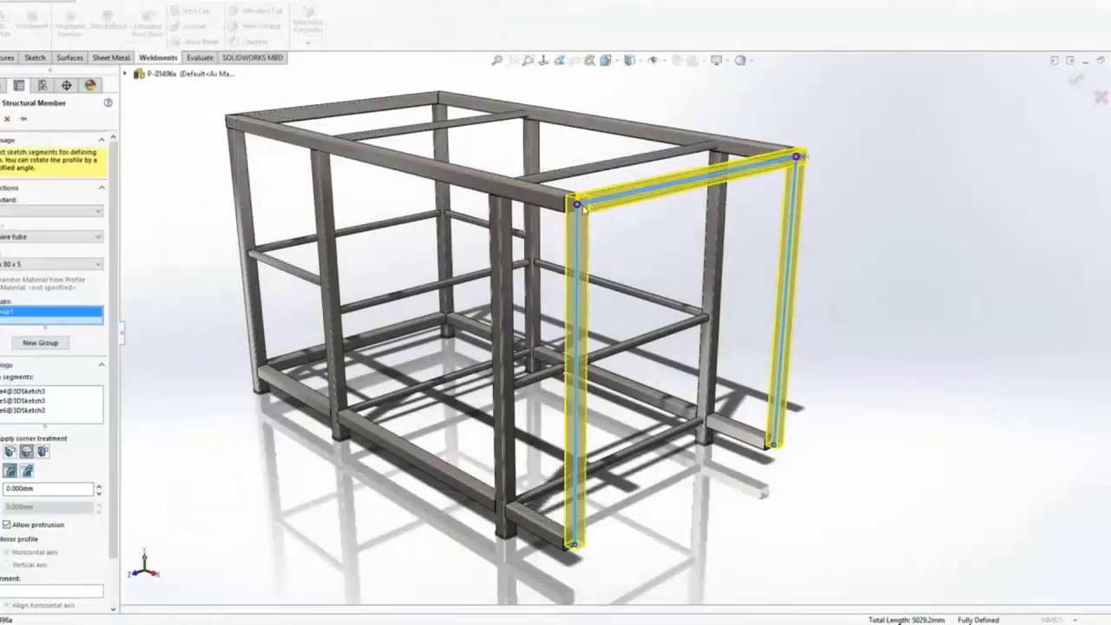
{"action": "scroll", "coordinate": [584, 208], "scroll_direction": "down", "scroll_amount": 5}
{"action": "left_click", "coordinate": [587, 260]}
{"action": "left_click", "coordinate": [664, 397]}
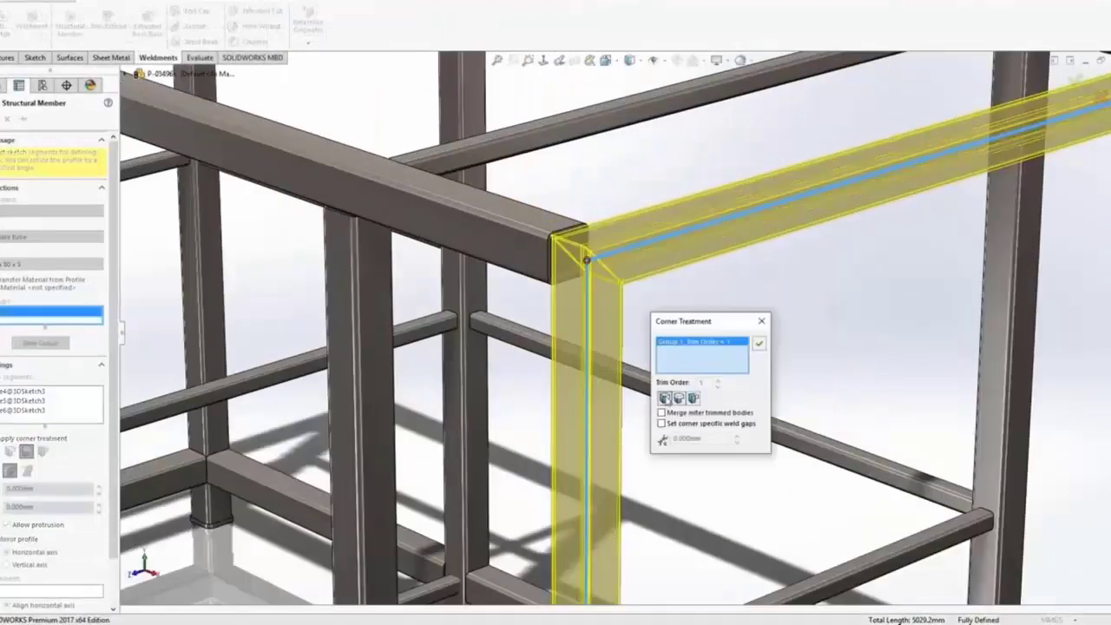
{"action": "left_click", "coordinate": [694, 397]}
{"action": "left_click", "coordinate": [759, 344]}
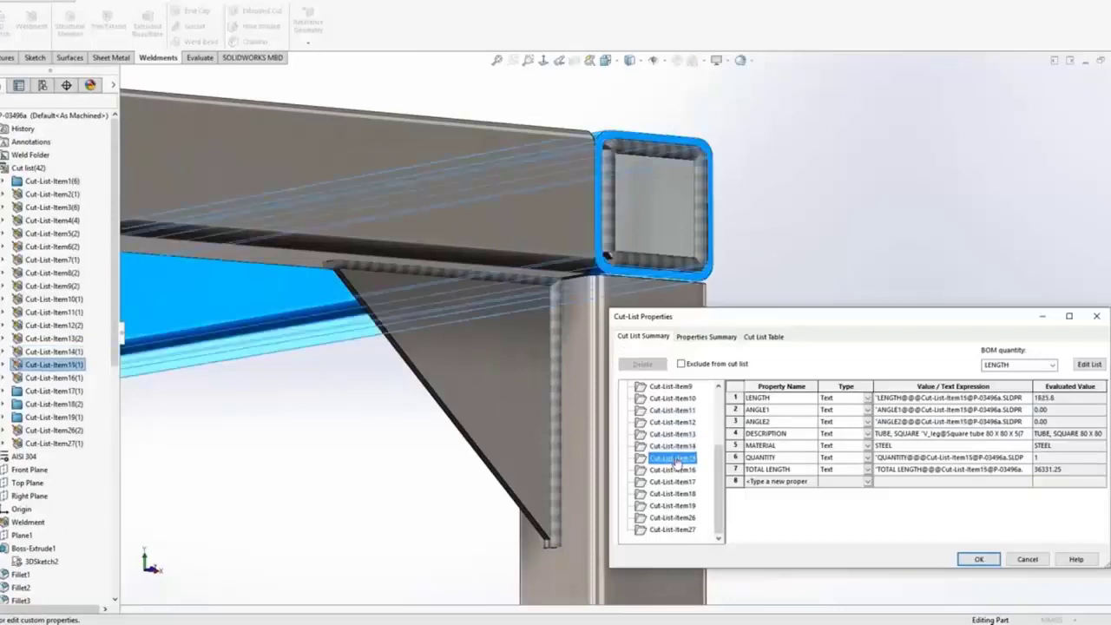
View the properties of Cut-List-Item17 in the weldment cut list.
{"action": "left_click", "coordinate": [677, 482]}
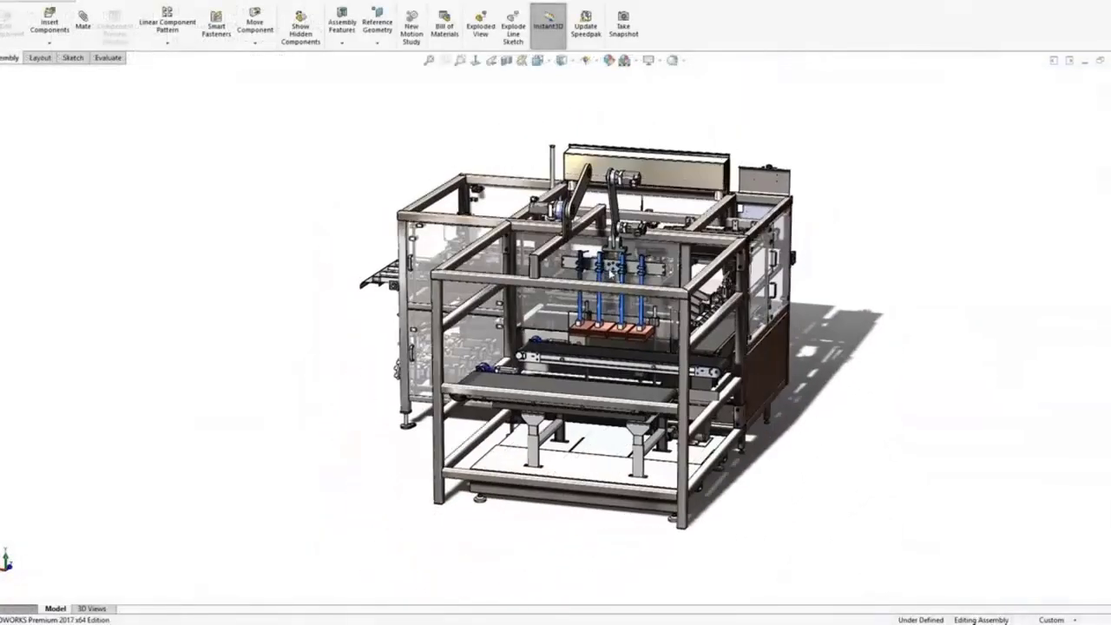
Move the pick-and-place arm above the conveyor frame by its lower link.
{"action": "scroll", "coordinate": [608, 269], "scroll_direction": "down", "scroll_amount": 6}
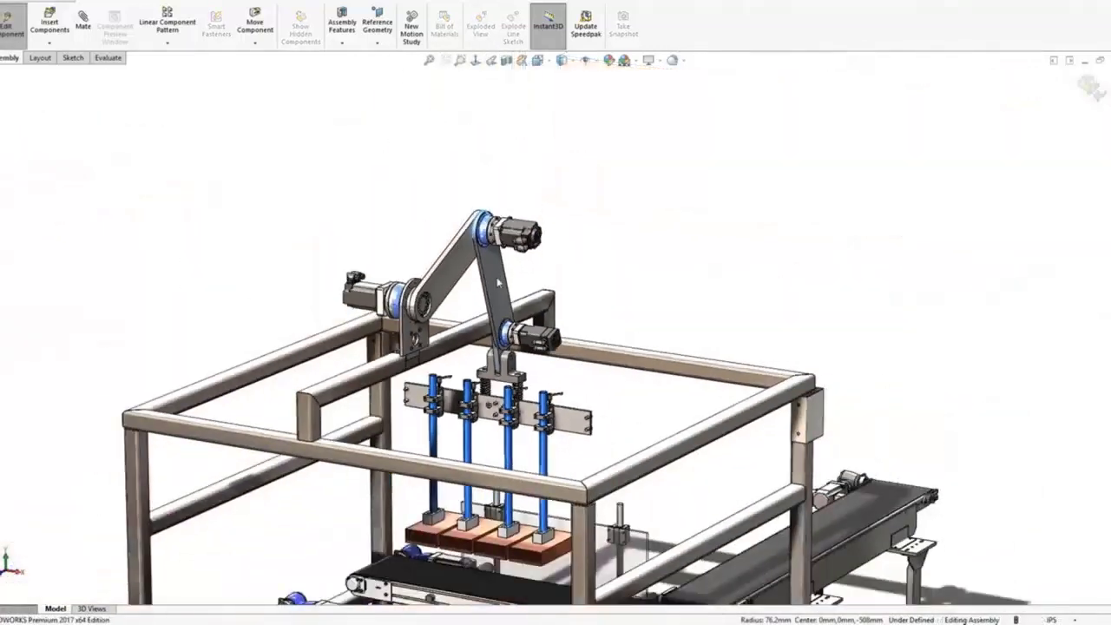
{"action": "left_click_drag", "start_coordinate": [499, 283], "coordinate": [495, 259]}
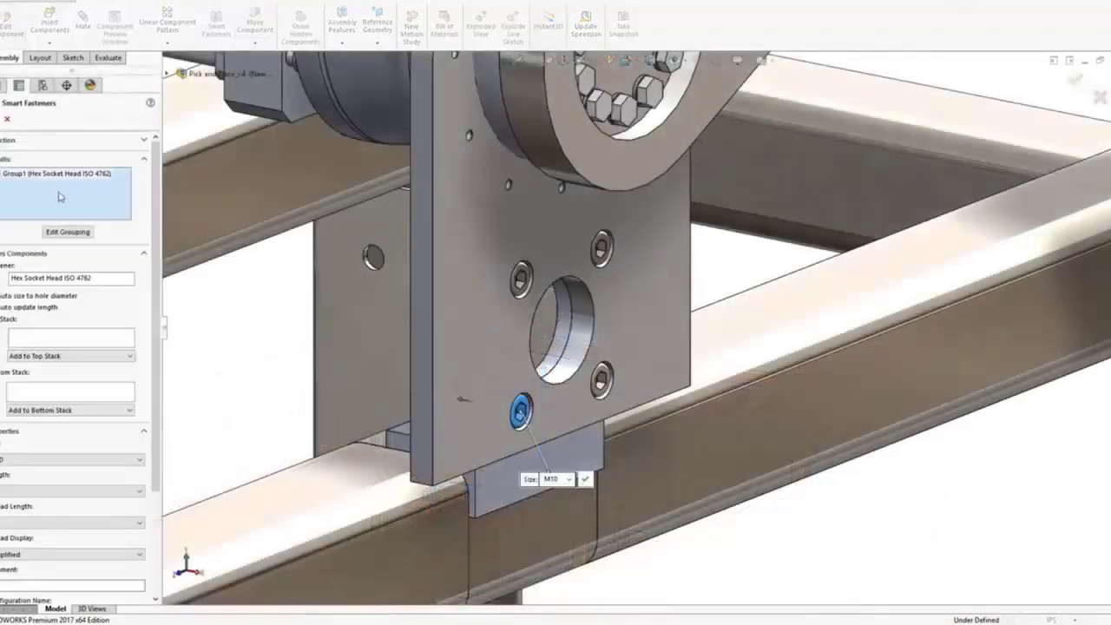
Add an ISO 7089 washer and a prevailing torque nut to the bottom stack of the bracket's M10 Smart Fasteners.
{"action": "middle_click_drag", "start_coordinate": [516, 334], "coordinate": [675, 332]}
{"action": "left_click", "coordinate": [126, 410]}
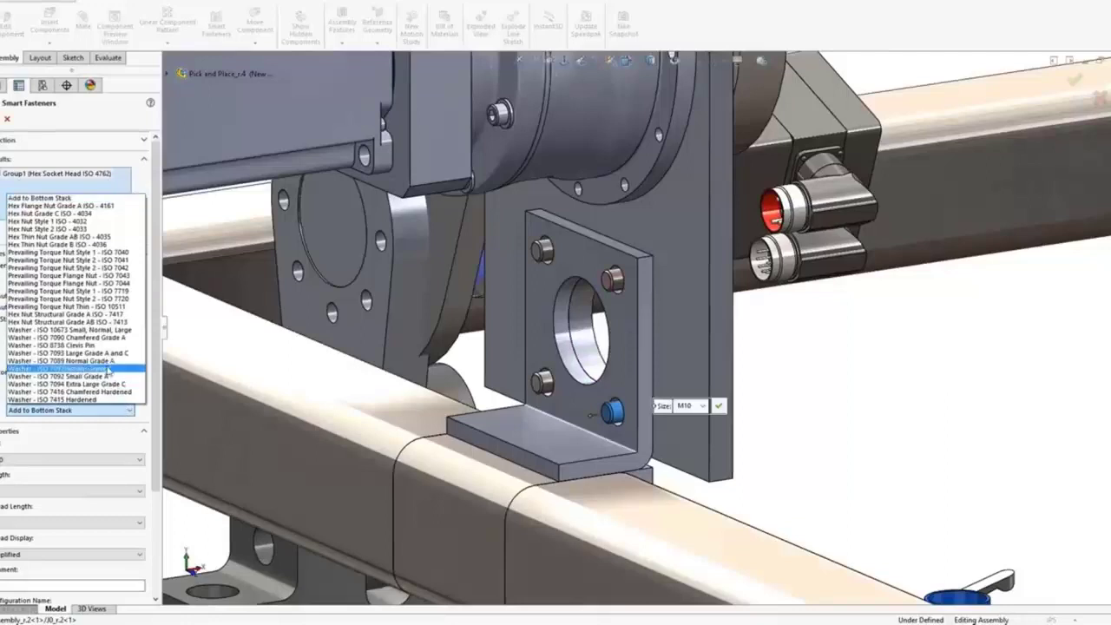
{"action": "left_click", "coordinate": [108, 369]}
{"action": "left_click", "coordinate": [114, 410]}
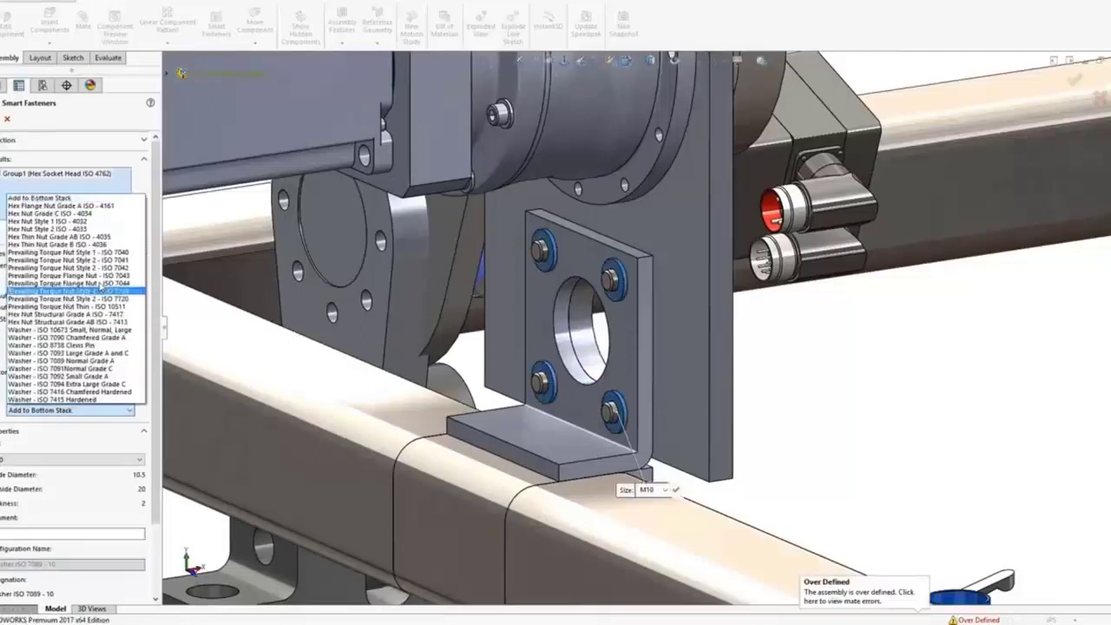
{"action": "left_click", "coordinate": [101, 259]}
{"action": "key", "text": "Return"}
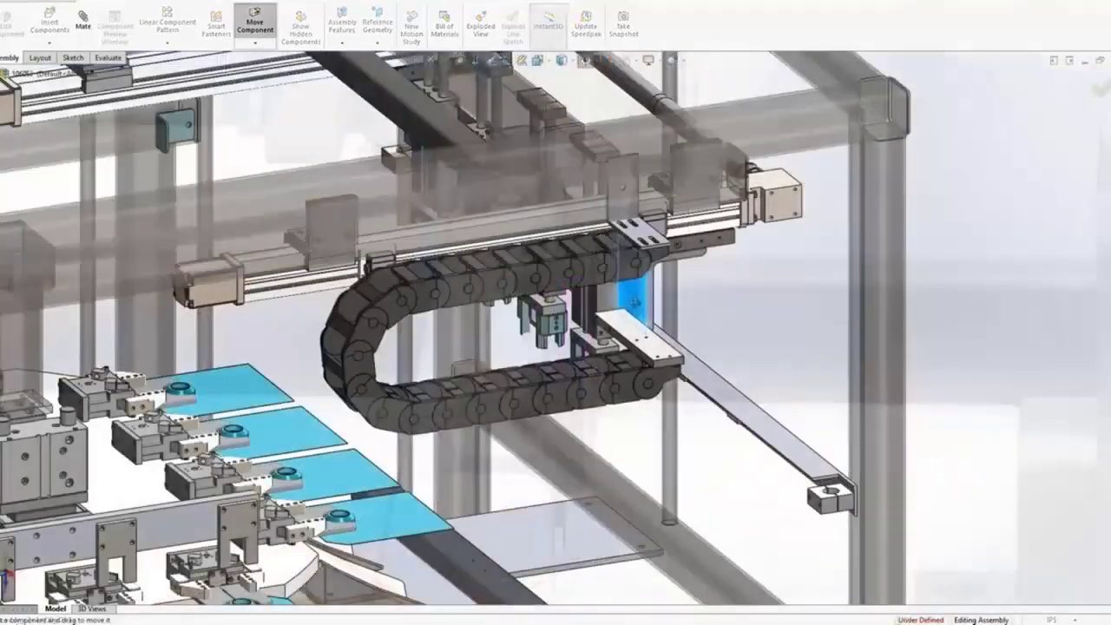
Move the gantry carriage beneath the cable chain to check its collision and dynamic clearance with the guide plate.
{"action": "left_click_drag", "start_coordinate": [635, 302], "coordinate": [538, 355]}
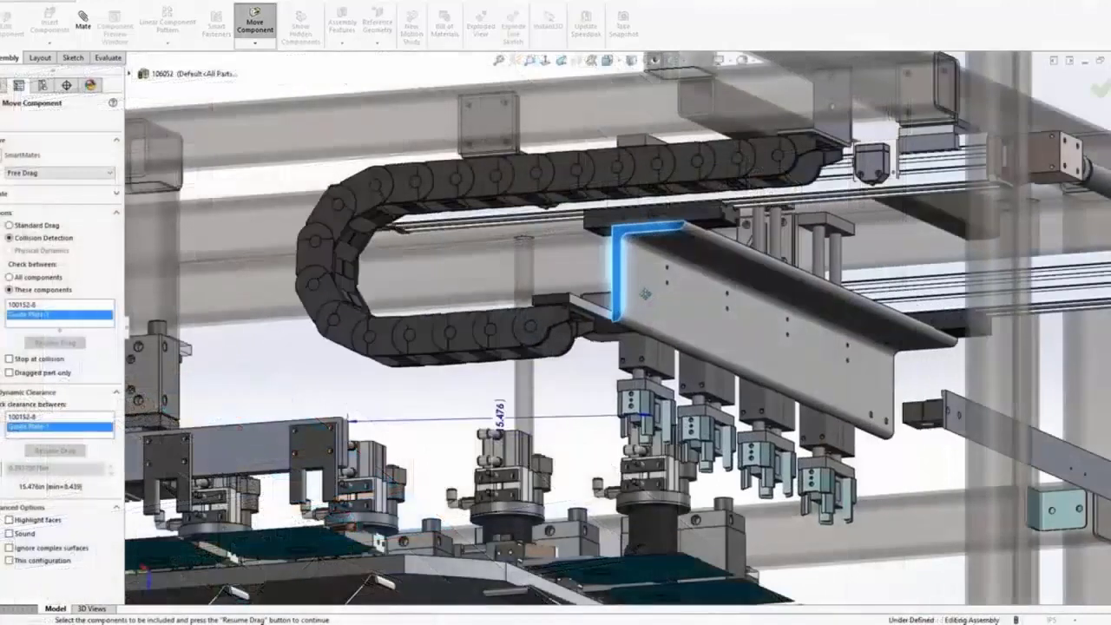
{"action": "left_click_drag", "start_coordinate": [636, 313], "coordinate": [920, 297]}
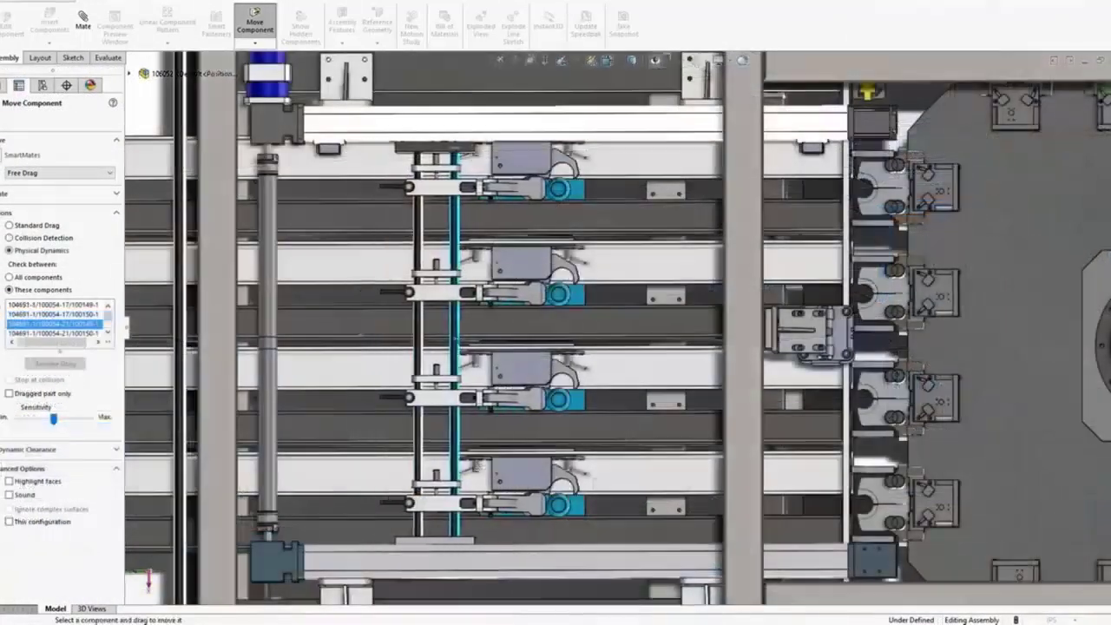
Move the guide assembly with the 2L bags along the conveyor lanes using Physical Dynamics between the listed components.
{"action": "left_click_drag", "start_coordinate": [456, 347], "coordinate": [518, 347]}
{"action": "left_click_drag", "start_coordinate": [862, 333], "coordinate": [868, 332]}
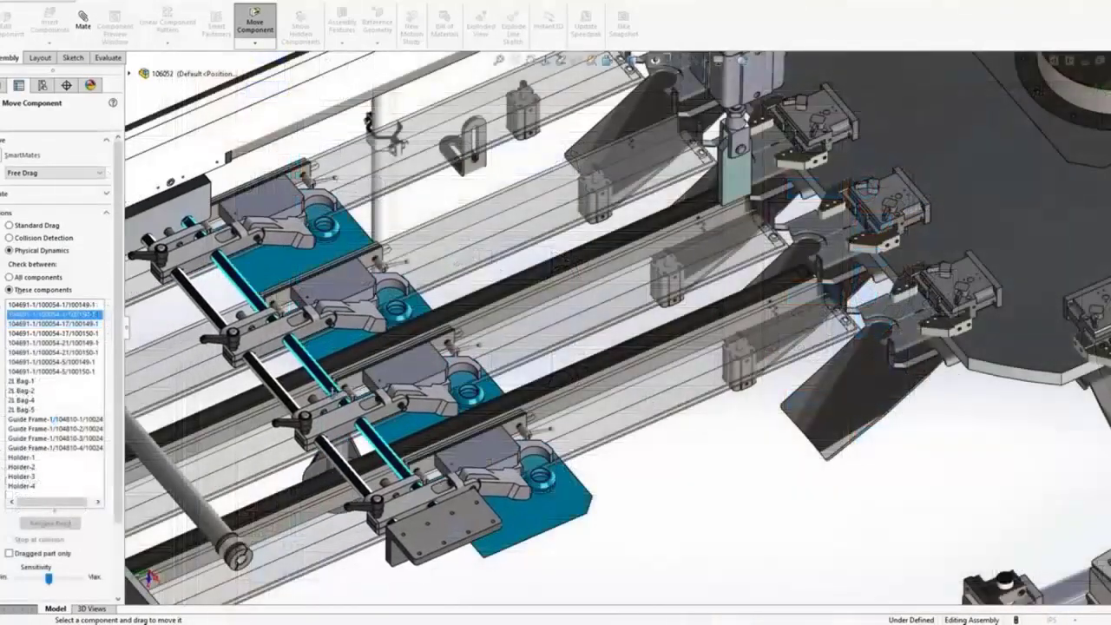
{"action": "left_click_drag", "start_coordinate": [374, 365], "coordinate": [415, 347]}
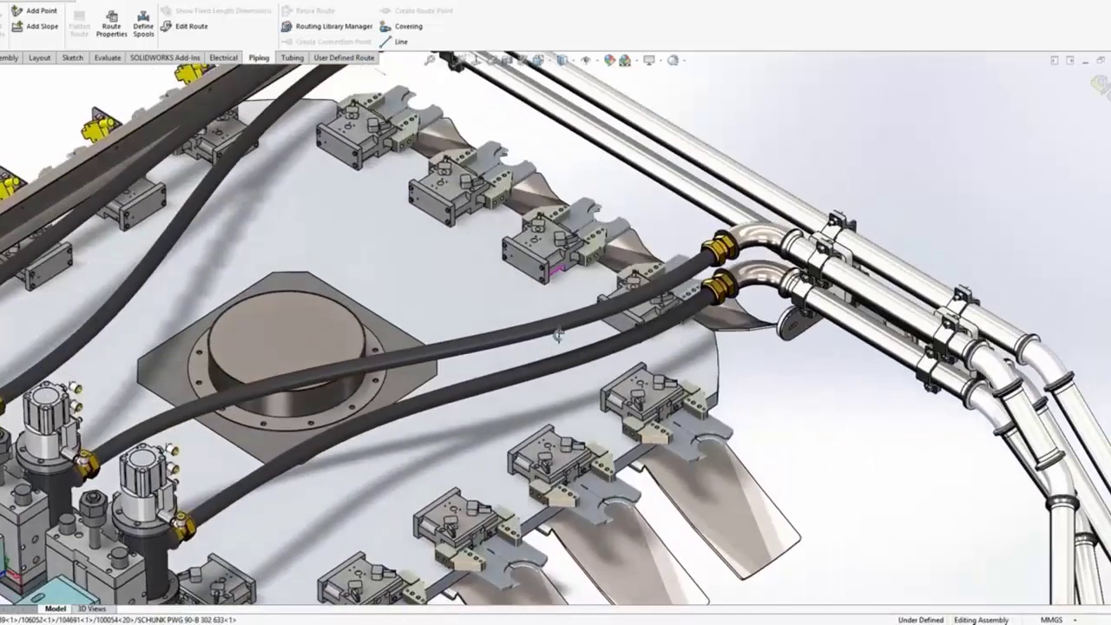
{"action": "double_click", "coordinate": [558, 336]}
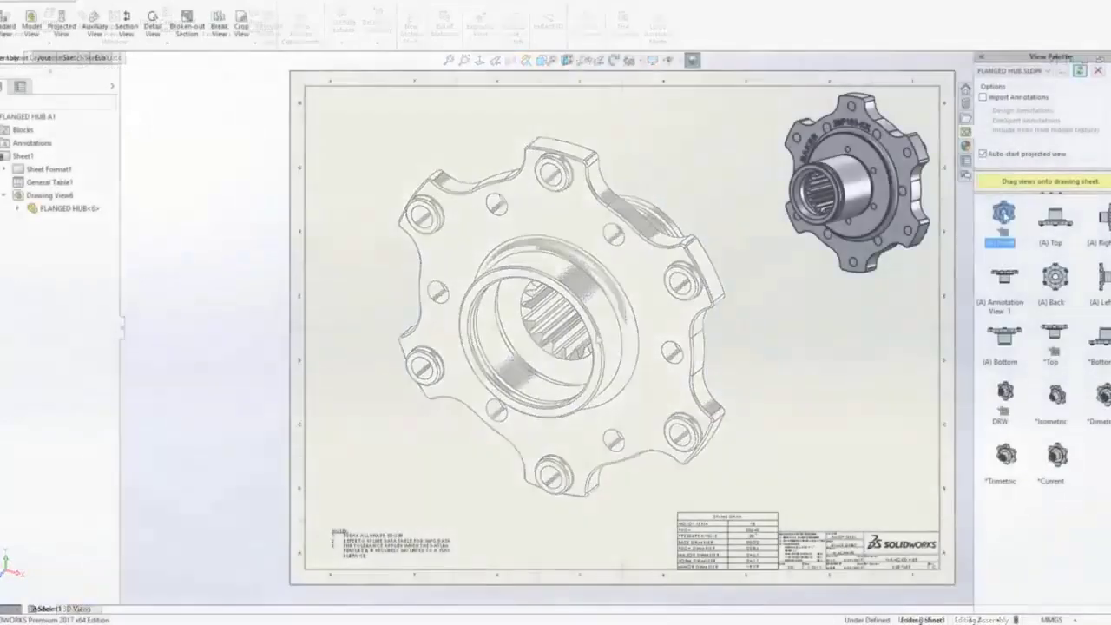
Place the flanged hub's front view on the drawing sheet and project a view above it.
{"action": "mouse_move", "coordinate": [1003, 217]}
{"action": "left_mouse_down"}
{"action": "mouse_move", "coordinate": [608, 371]}
{"action": "mouse_move", "coordinate": [480, 402]}
{"action": "left_mouse_up"}
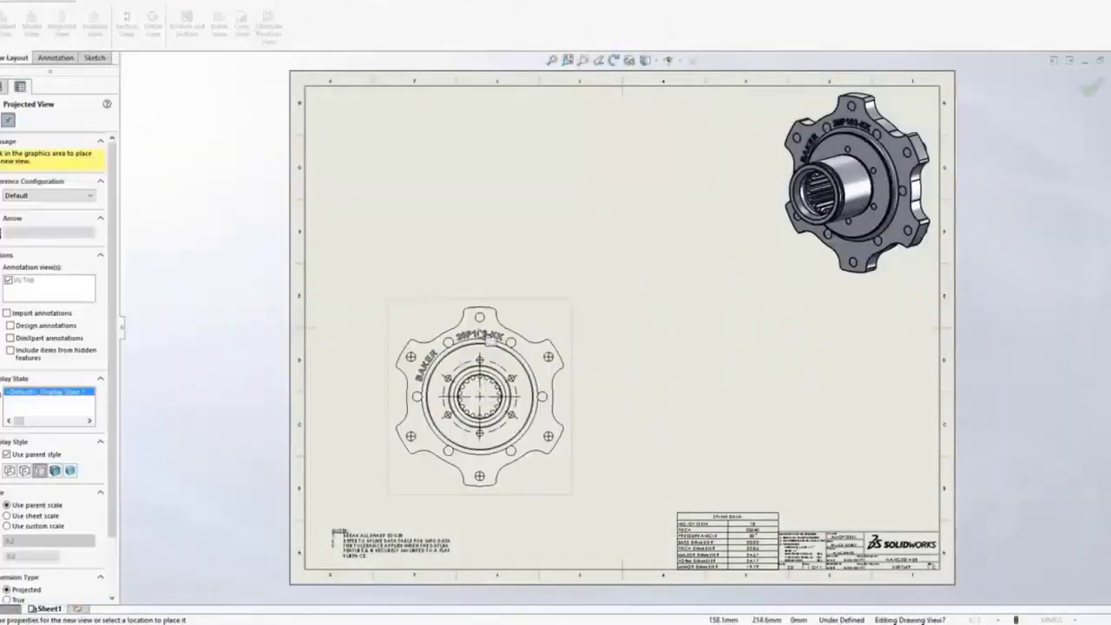
{"action": "left_click", "coordinate": [491, 180]}
{"action": "left_click", "coordinate": [569, 302]}
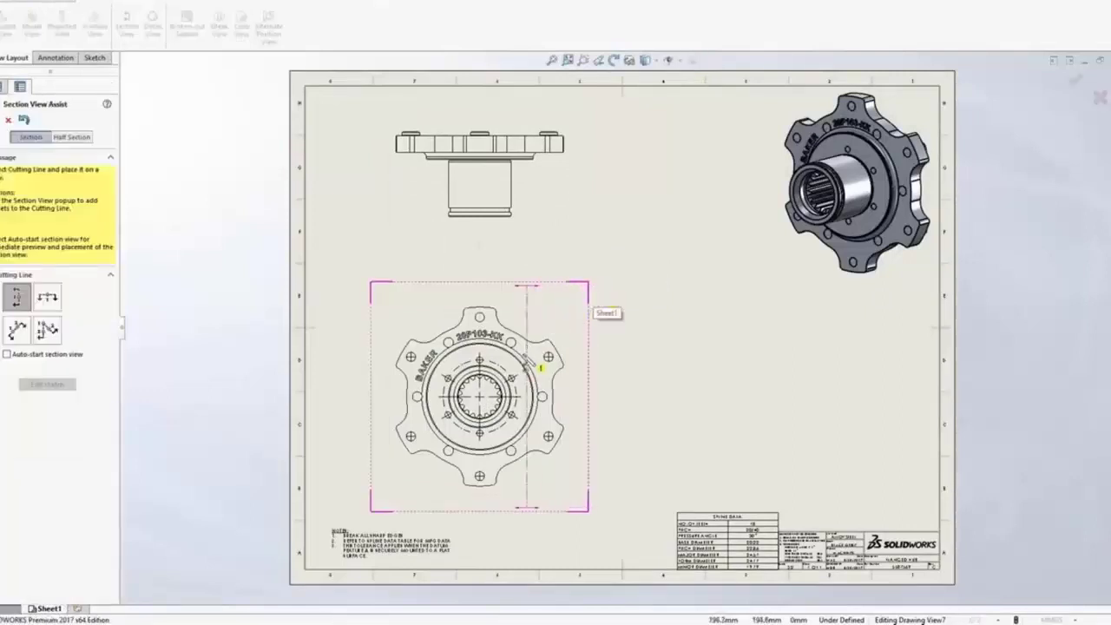
Create a vertical section view H-H through the hub's centre and place it beside the front view.
{"action": "left_click", "coordinate": [480, 396]}
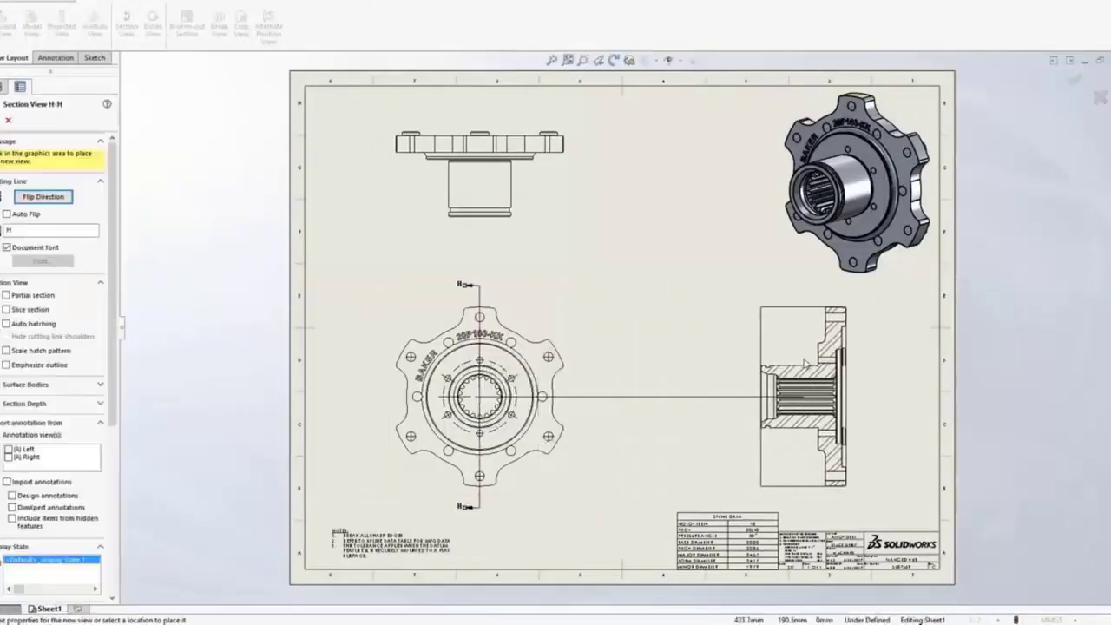
{"action": "left_click", "coordinate": [808, 360]}
{"action": "key", "text": "Escape"}
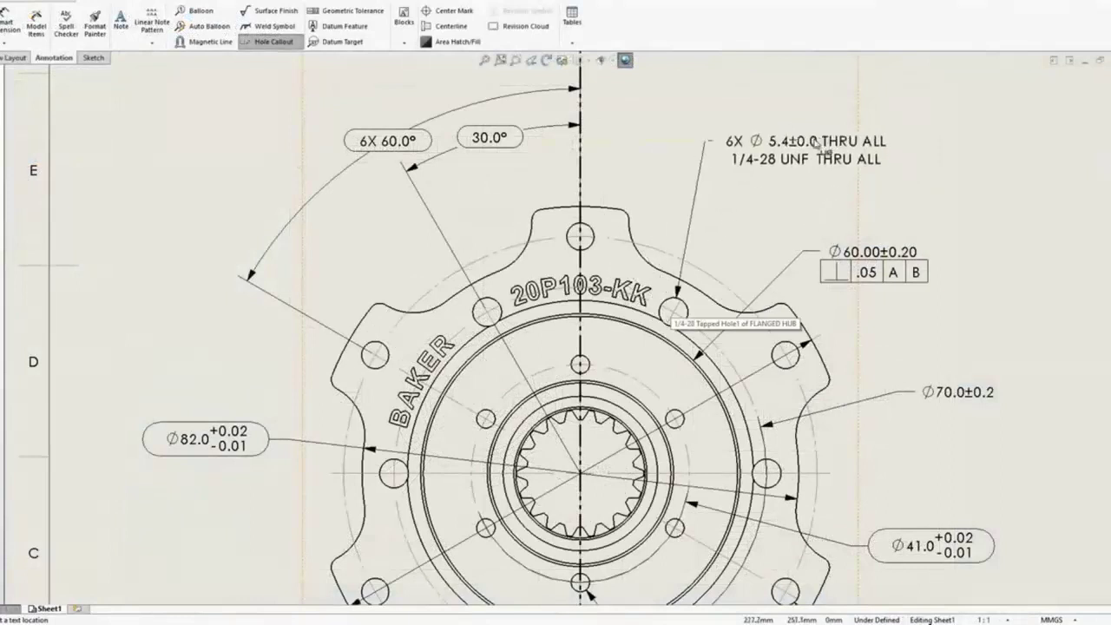
Place the hole callout for the six 1/4-28 UNF tapped holes above the hub's flange.
{"action": "left_click", "coordinate": [868, 147]}
Set the tolerance of the 60 mm diameter dimension to ±0.02.
{"action": "scroll", "coordinate": [899, 271], "scroll_direction": "up", "scroll_amount": 2}
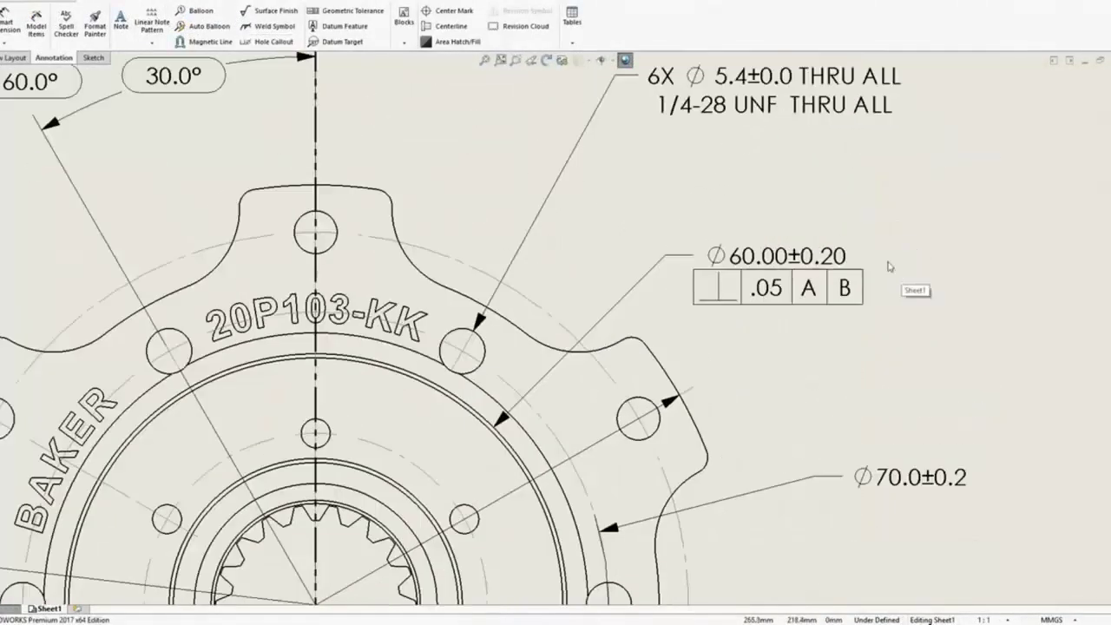
{"action": "left_click", "coordinate": [781, 255]}
{"action": "left_click", "coordinate": [942, 192]}
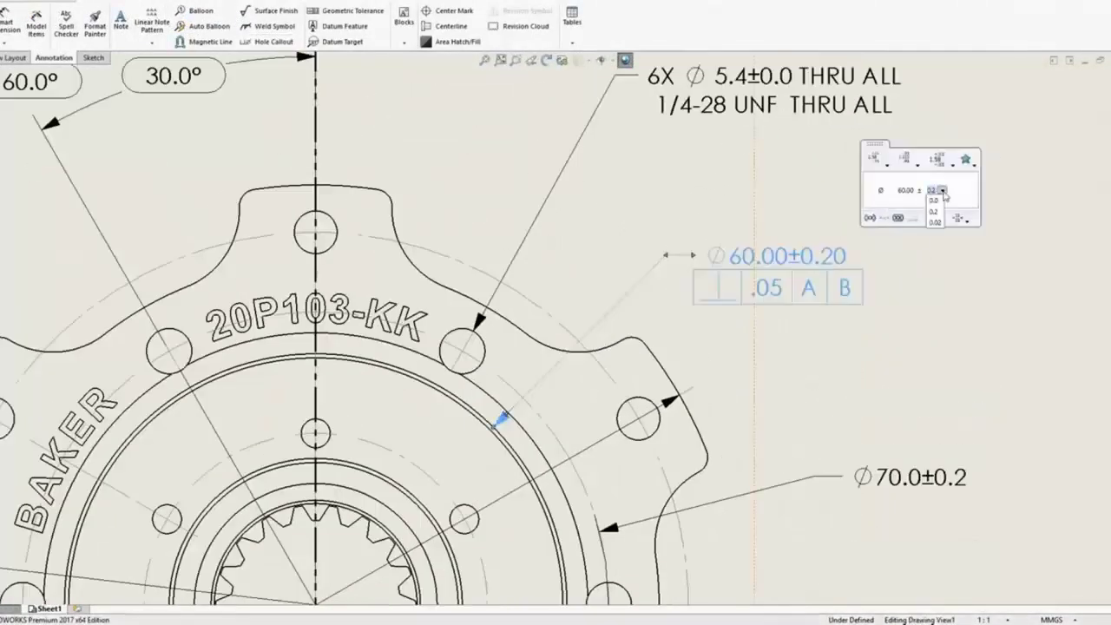
{"action": "left_click", "coordinate": [935, 223]}
{"action": "left_click", "coordinate": [900, 245]}
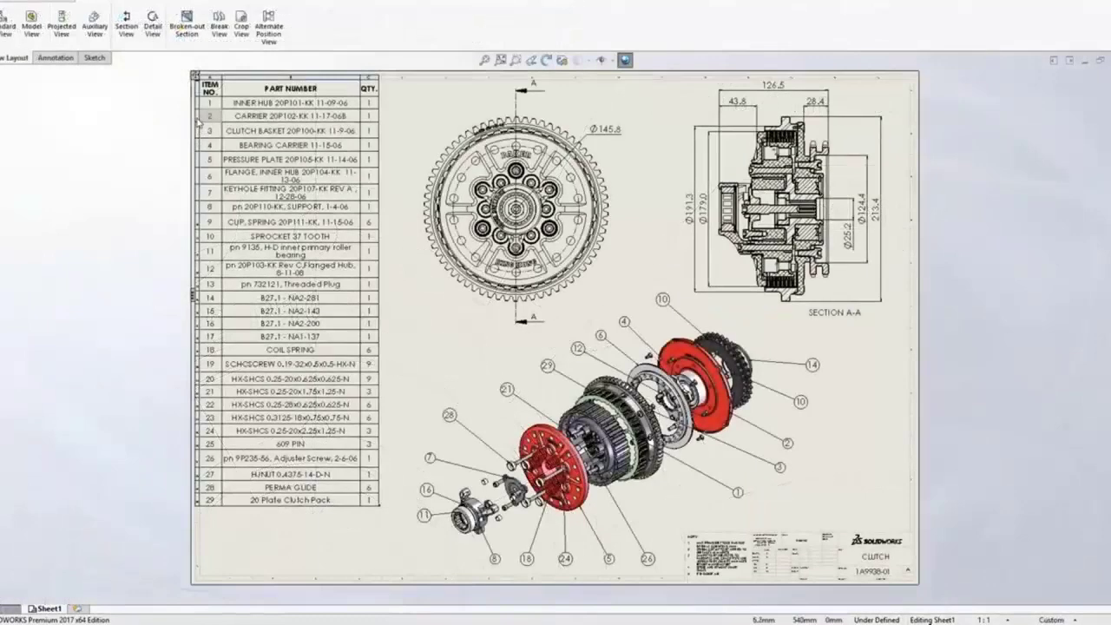
Select the bill of materials rows for items 2, 3 and 8 to identify their components in the clutch drawing views.
{"action": "left_click", "coordinate": [198, 123]}
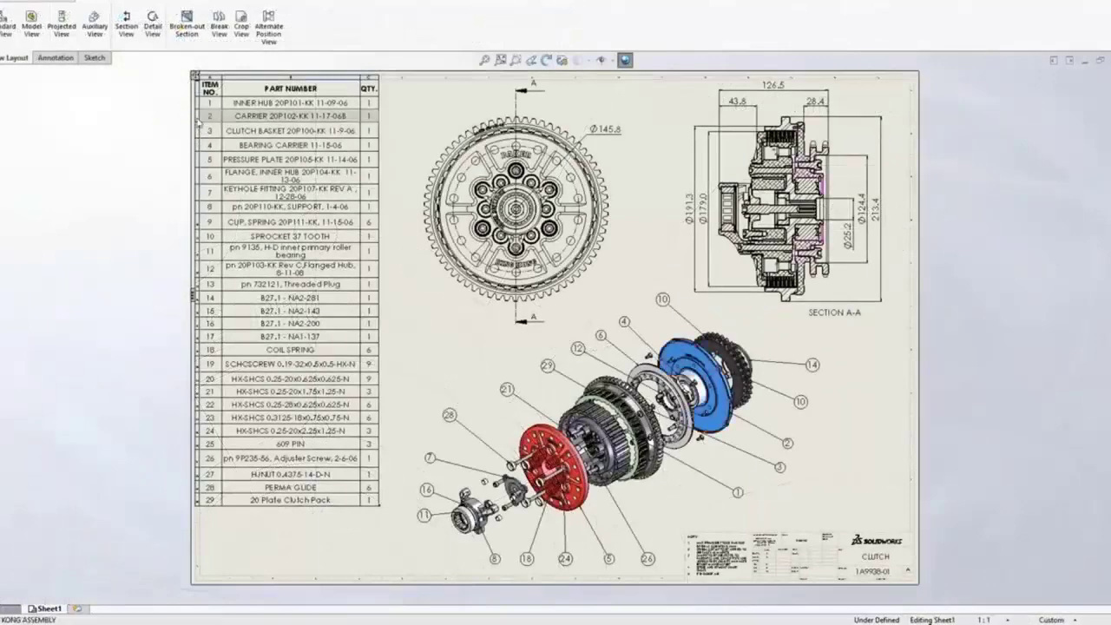
{"action": "left_click", "coordinate": [199, 132]}
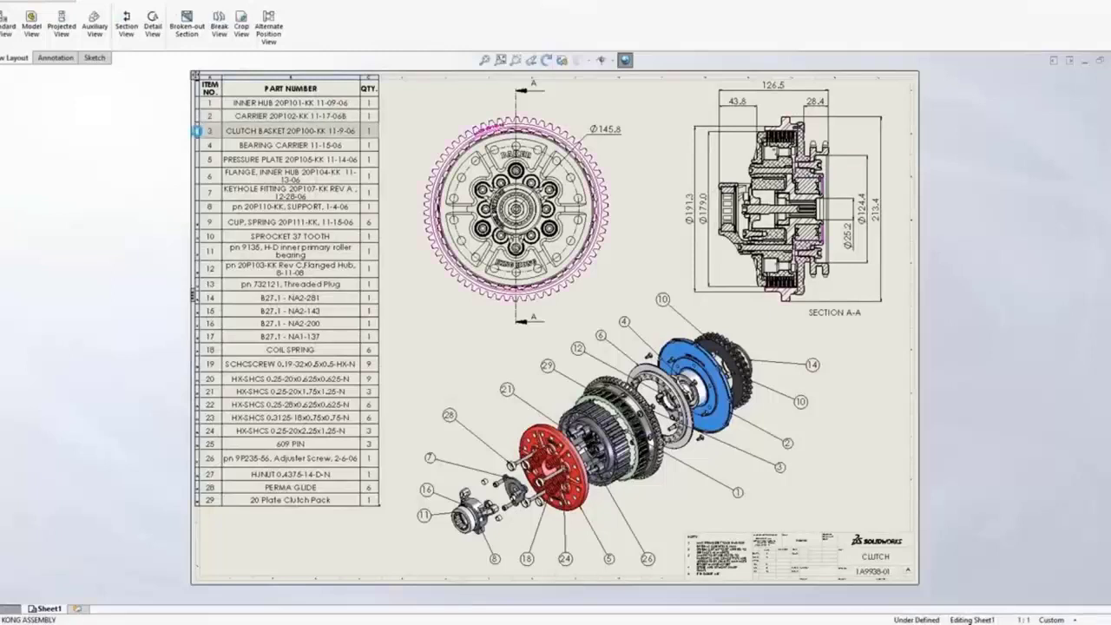
{"action": "left_click", "coordinate": [198, 207]}
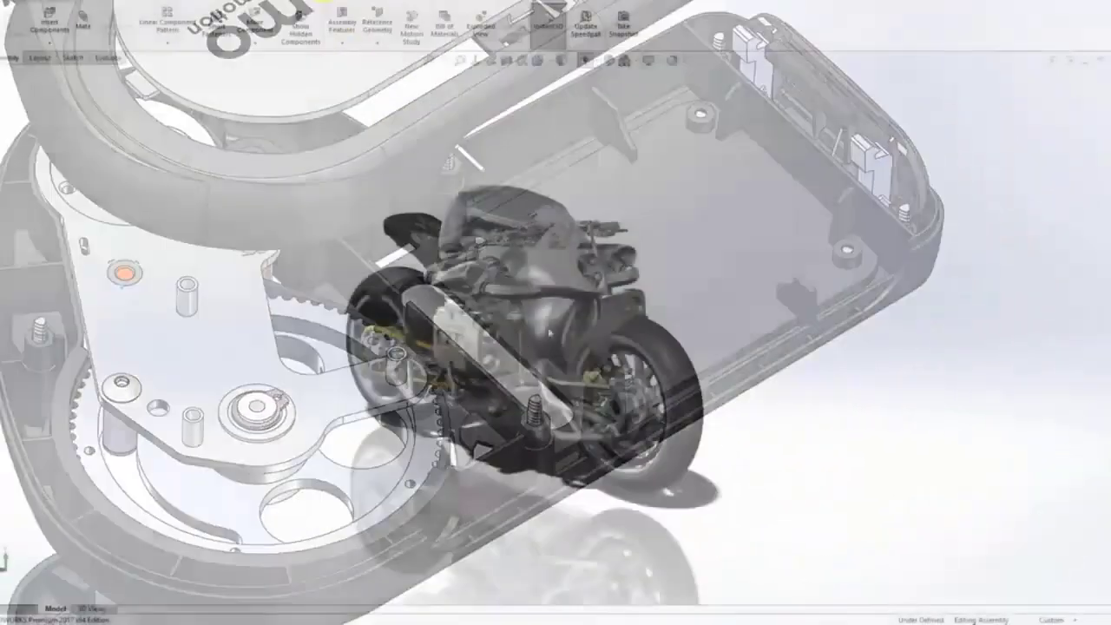
{"action": "scroll", "coordinate": [547, 236], "scroll_direction": "up", "scroll_amount": 10}
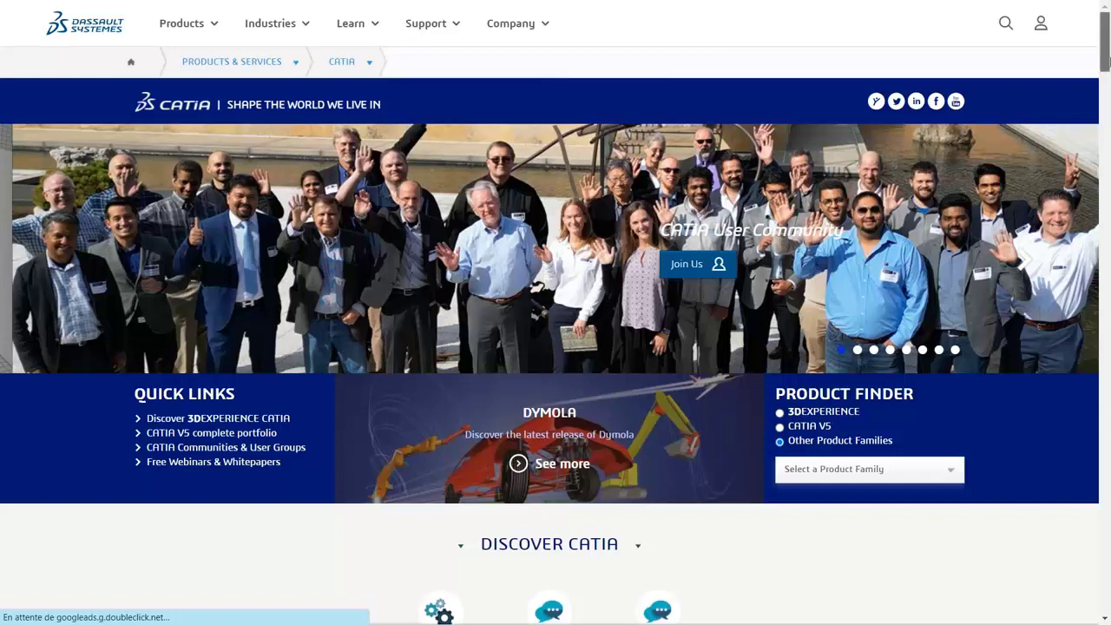
Examine the CATIA page on the Dassault Systèmes website and show the site's product list.
{"action": "scroll", "coordinate": [556, 312], "scroll_direction": "down", "scroll_amount": 1}
{"action": "scroll", "coordinate": [555, 313], "scroll_direction": "up", "scroll_amount": 1}
{"action": "mouse_move", "coordinate": [425, 24]}
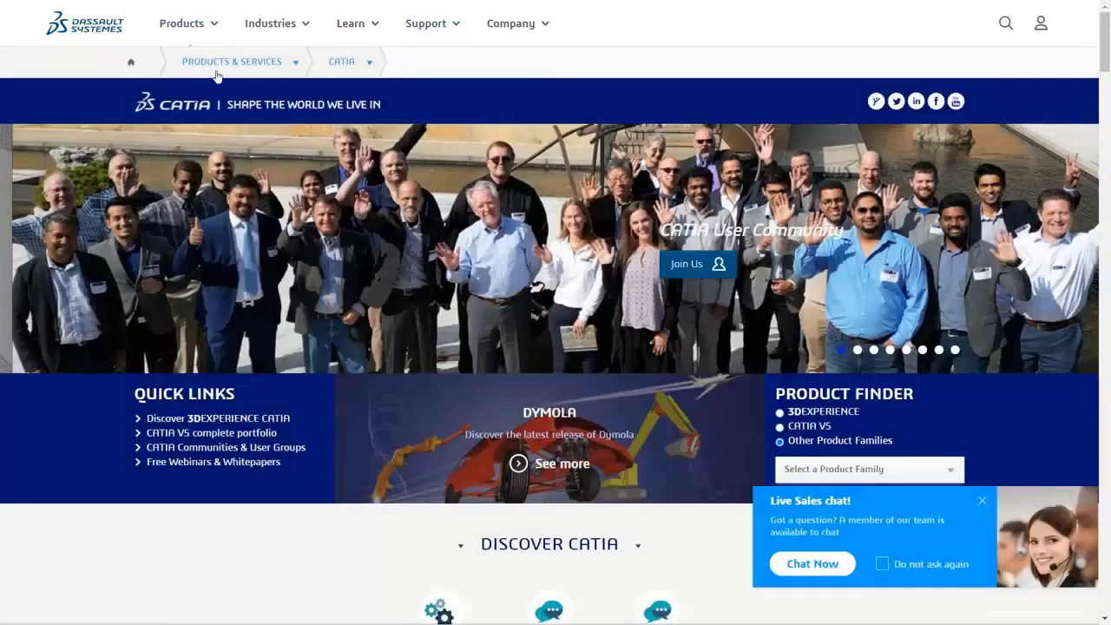
{"action": "mouse_move", "coordinate": [202, 33]}
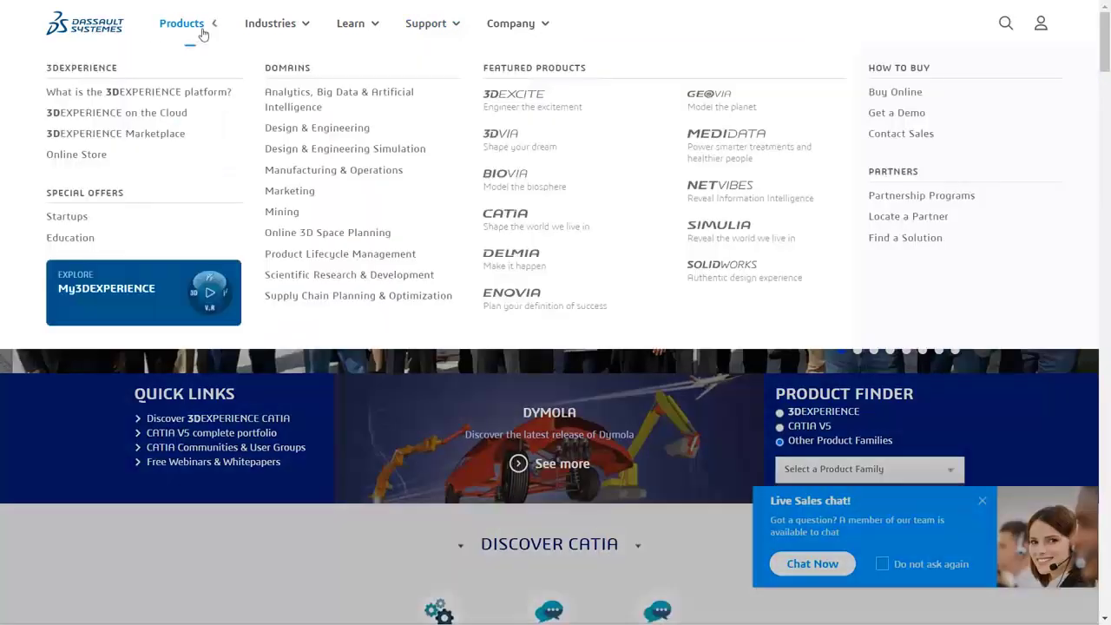